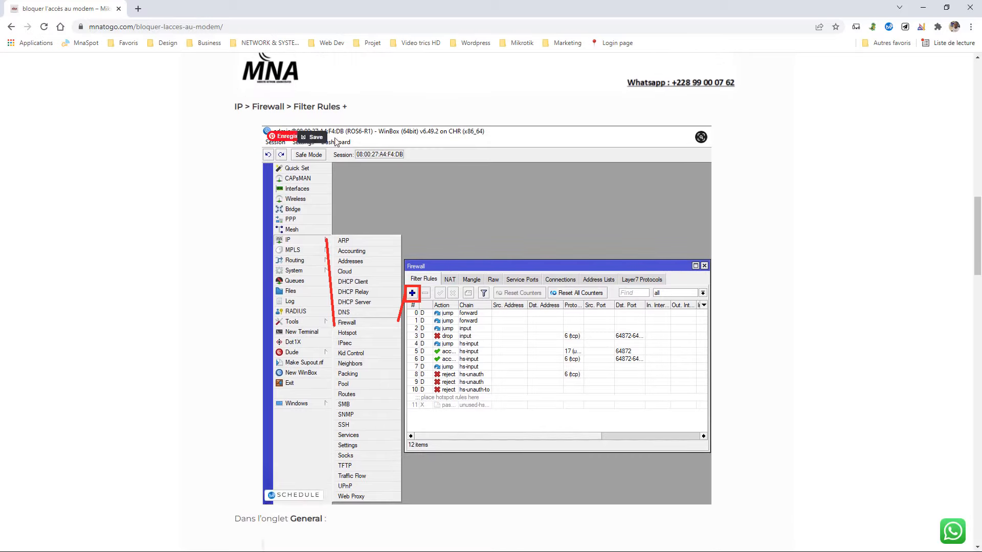
- Place the guide beside the WinBox window, switch to WinBox and start a new filter rule in the IP firewall
drag(234, 106, 244, 106)
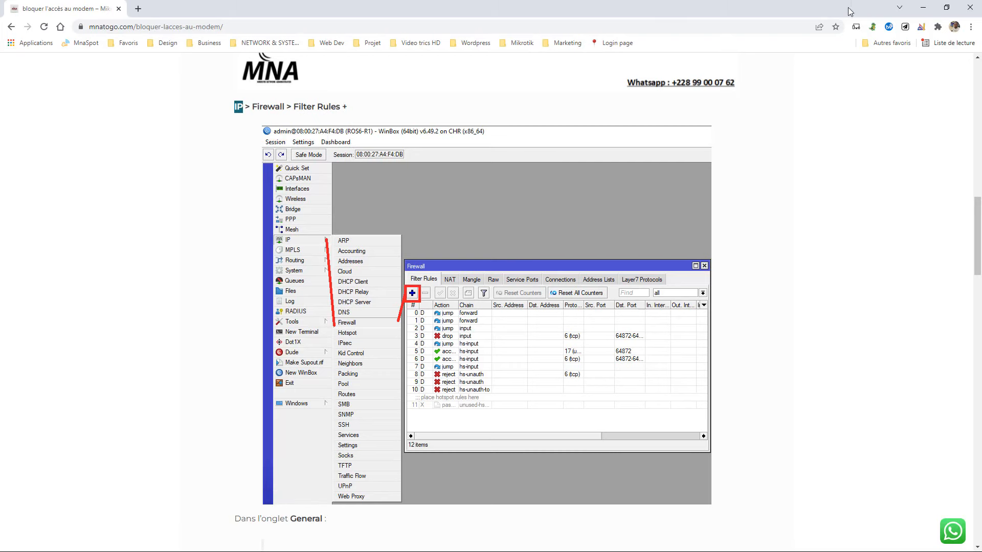
double_click(802, 7)
drag(803, 11, 291, 6)
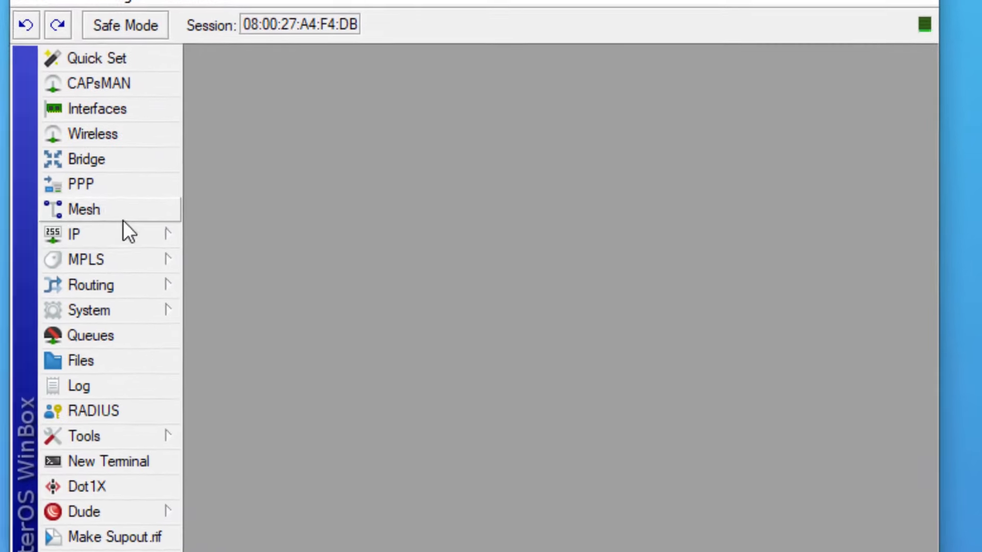
click(125, 233)
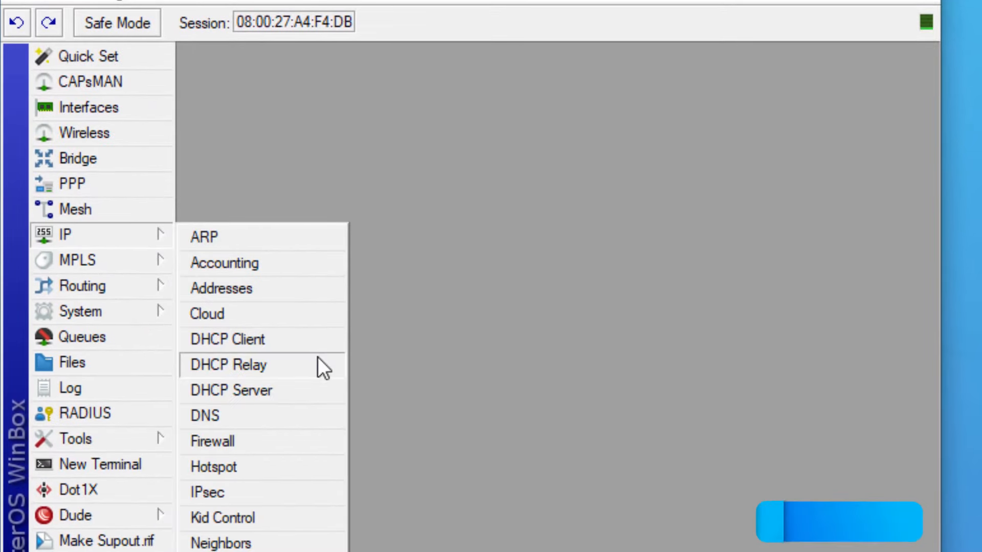
click(228, 443)
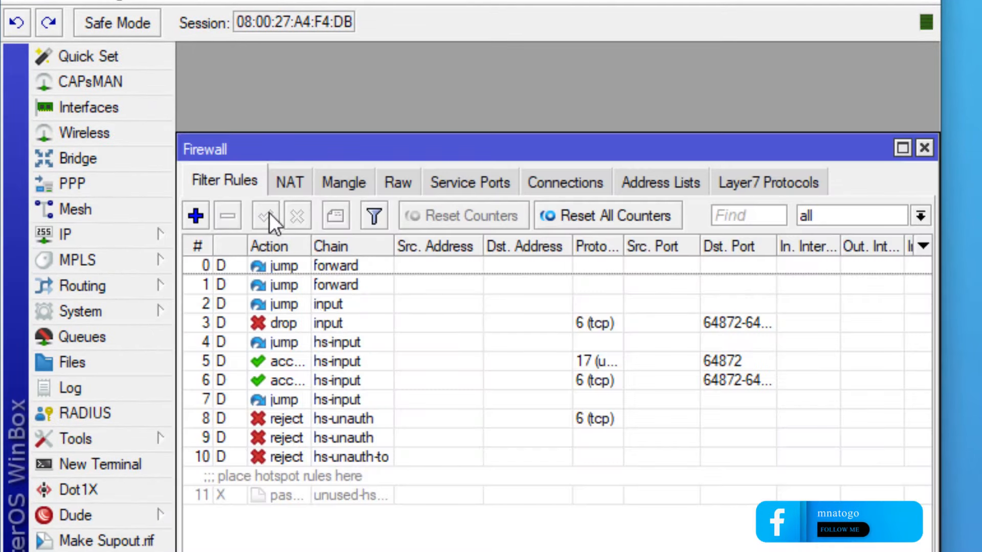
click(199, 216)
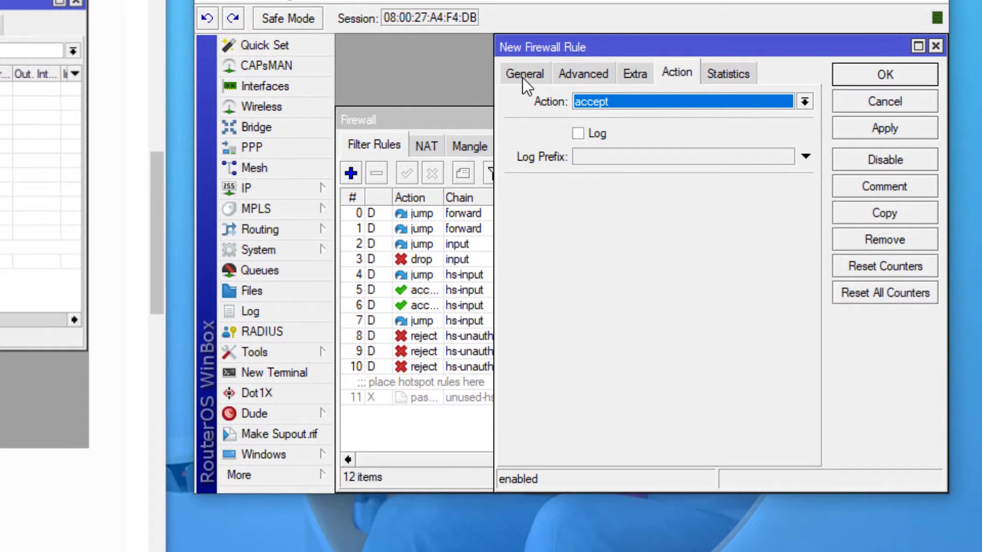
- Set the new firewall rule's chain to forward in its general settings
click(523, 77)
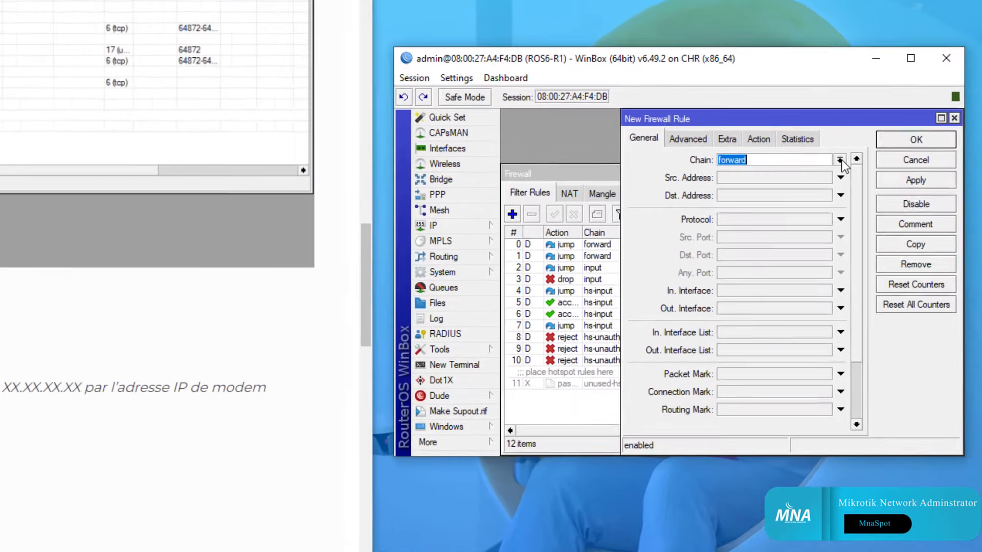
click(840, 160)
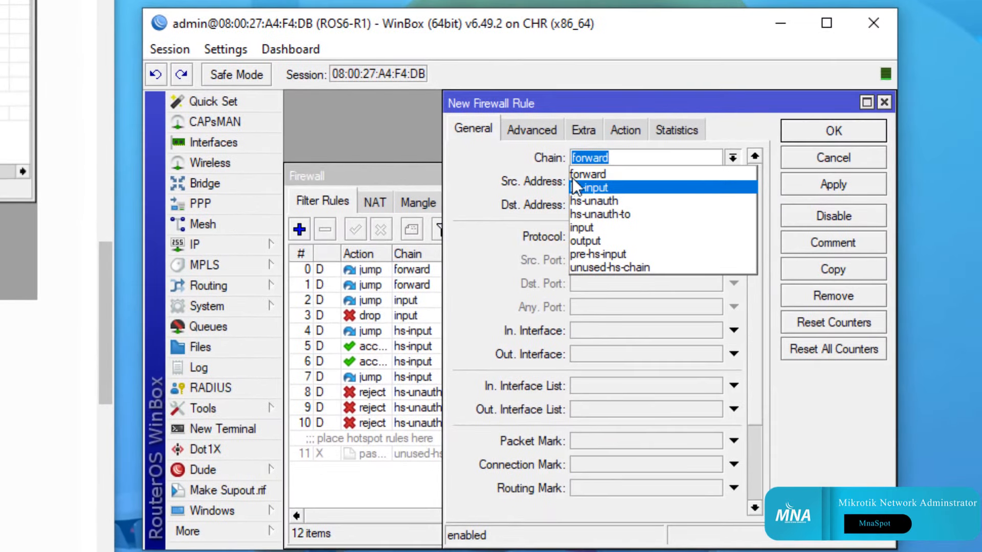
click(621, 174)
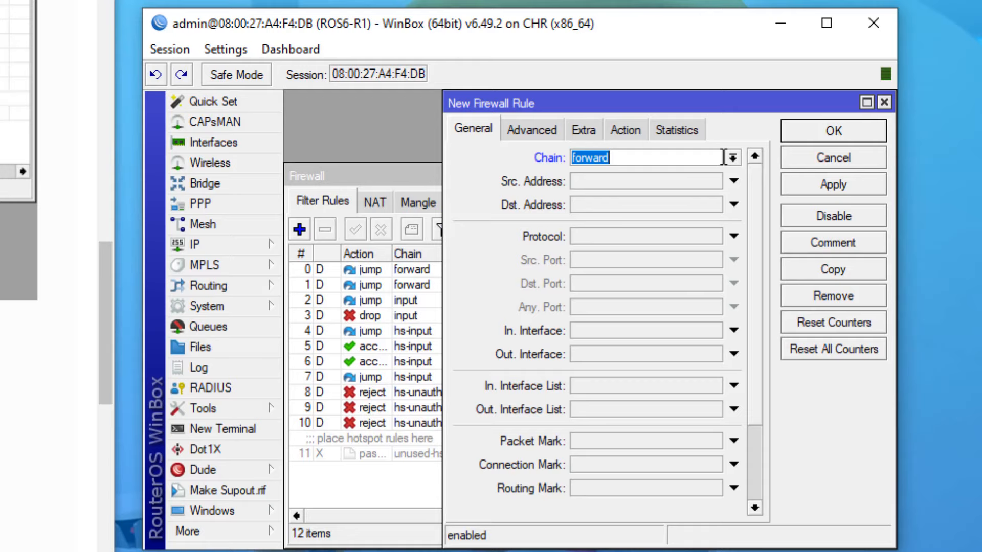
click(663, 157)
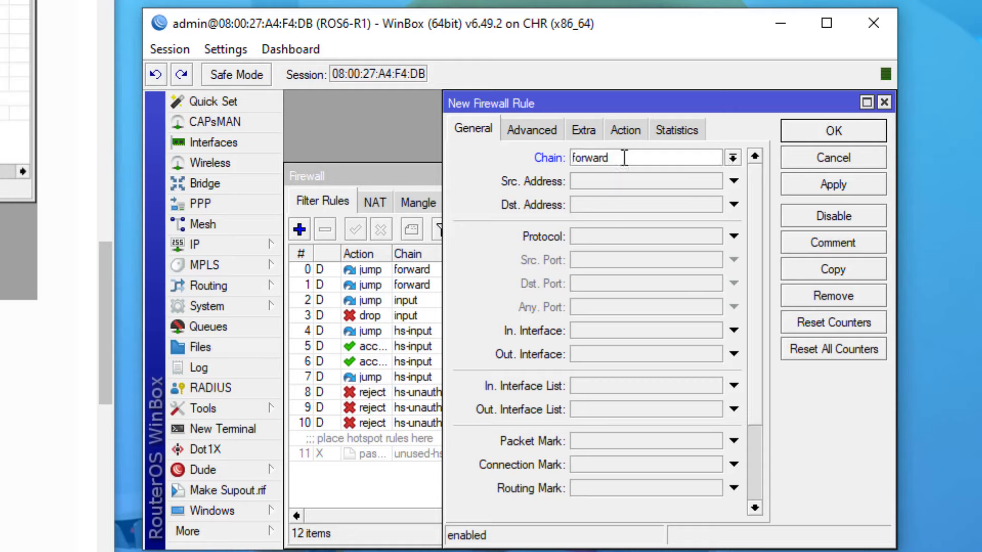
- Set the rule's destination address to the main modem's IP shown in the guide's network diagram, 192.168.2.1
click(599, 205)
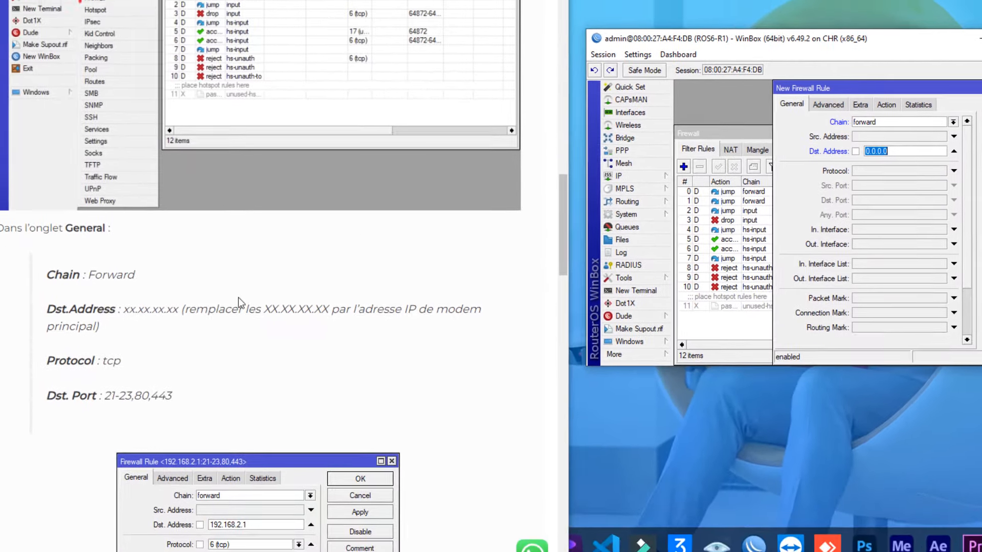
scroll(269, 301, up, 2)
scroll(271, 305, up, 7)
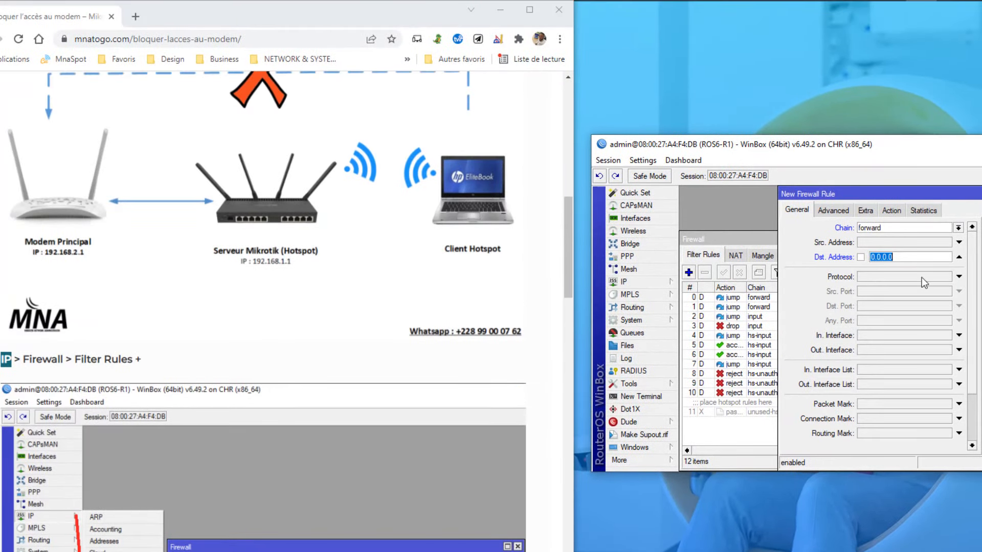
text(192.168.2)
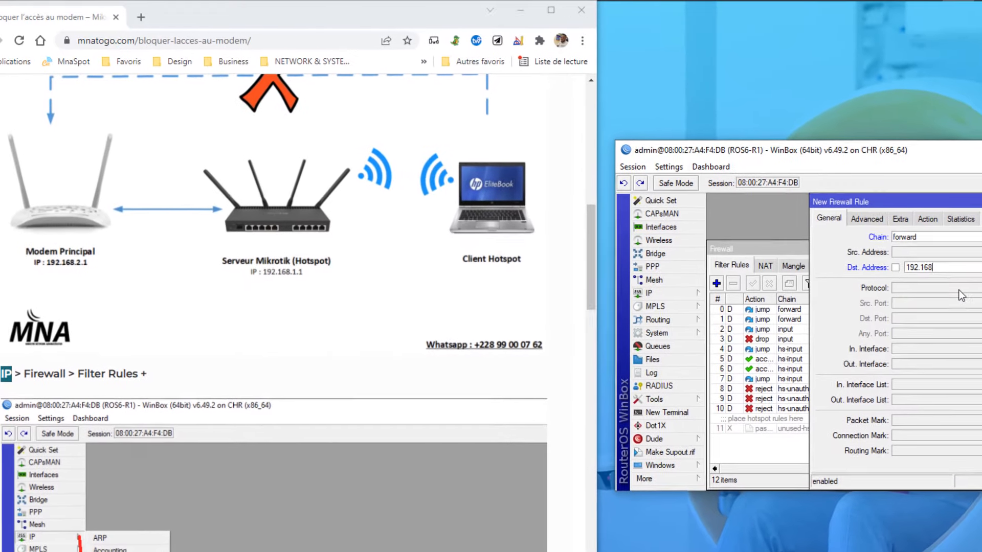
text(.1)
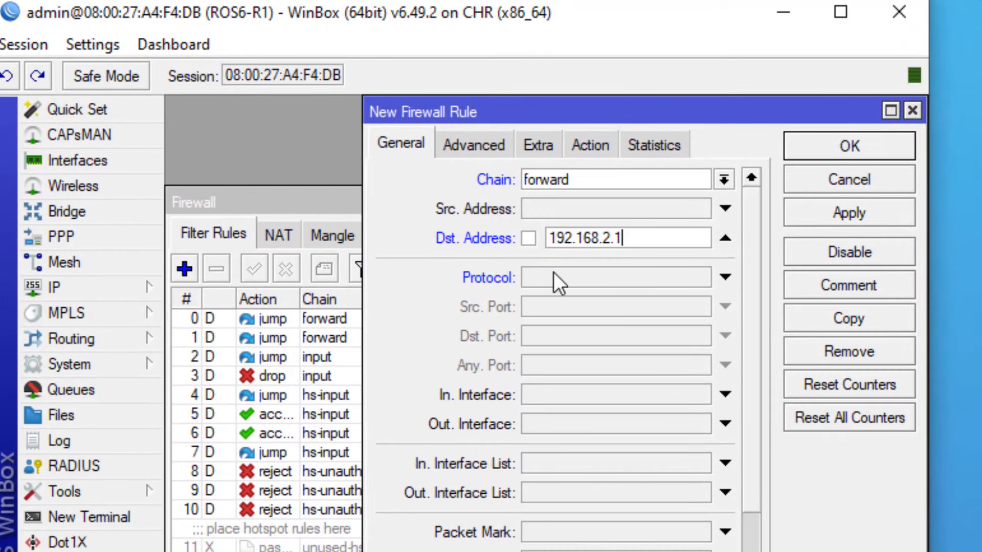
- Set the rule's protocol to 6 (tcp) and its destination ports to 21-23,80,443
click(554, 274)
click(695, 281)
click(631, 277)
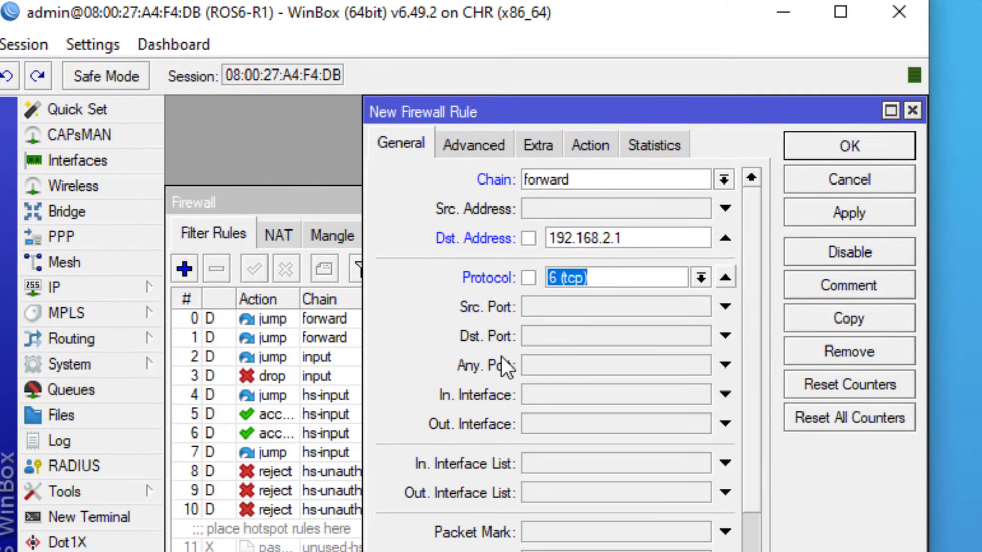
click(548, 338)
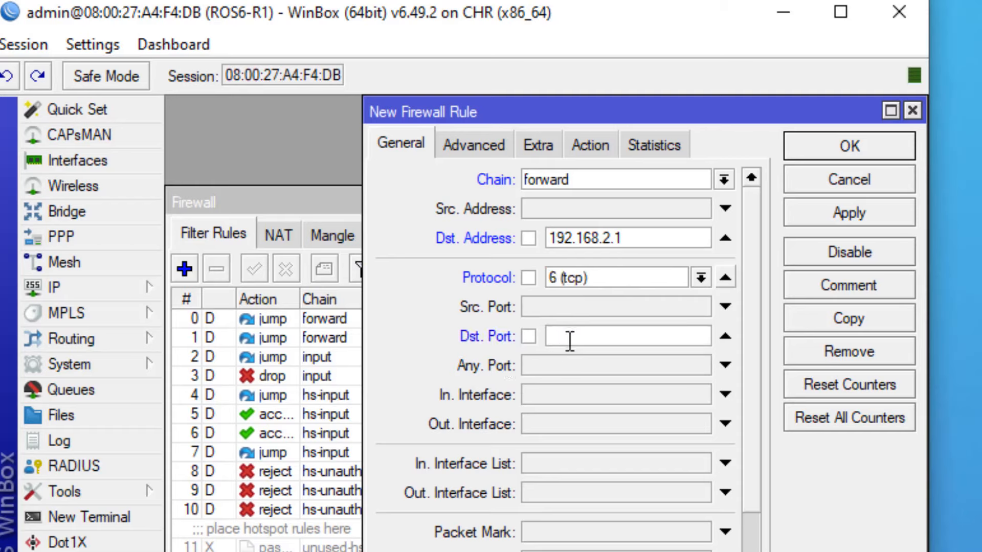
text(21-23,80,443)
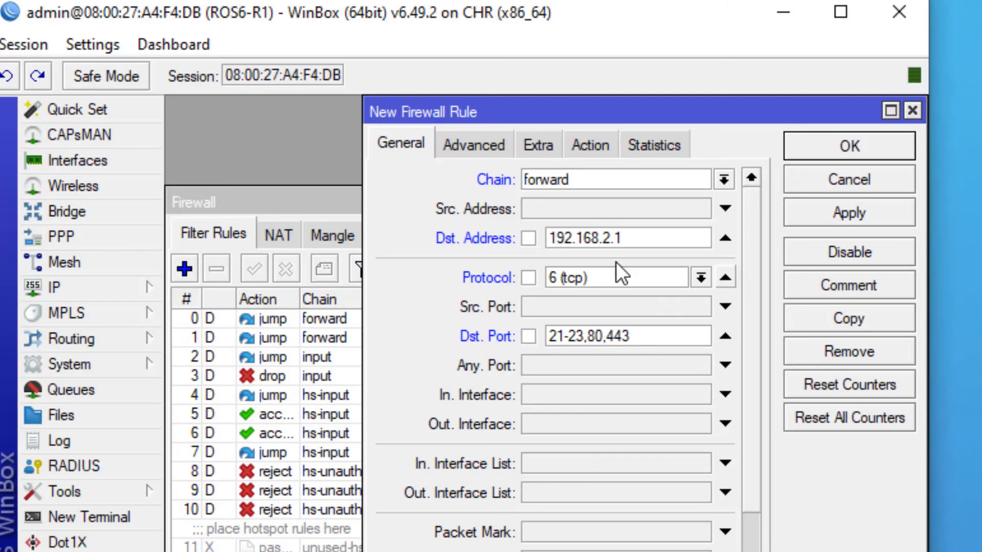
drag(649, 330, 423, 335)
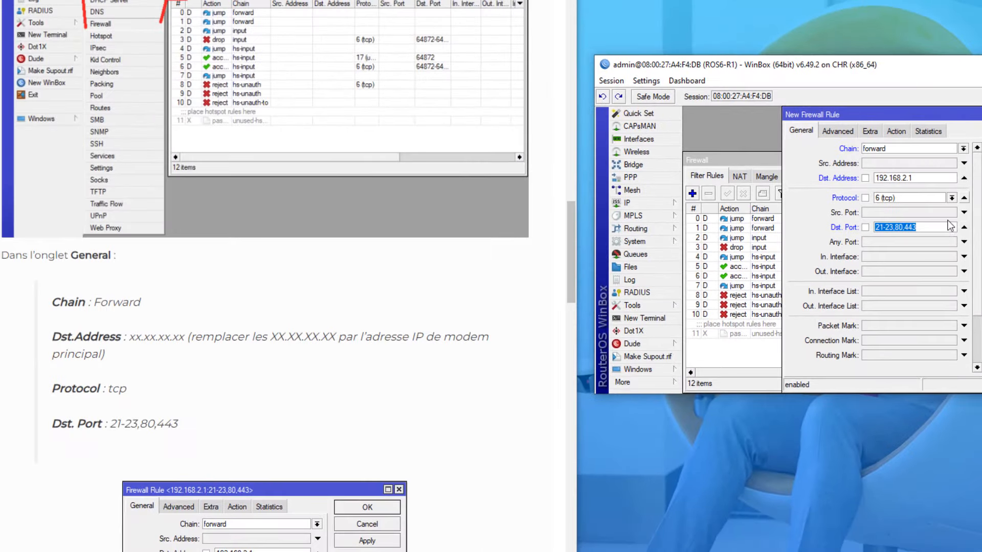
- Check the guide's next settings and set the firewall rule's action to drop
click(416, 333)
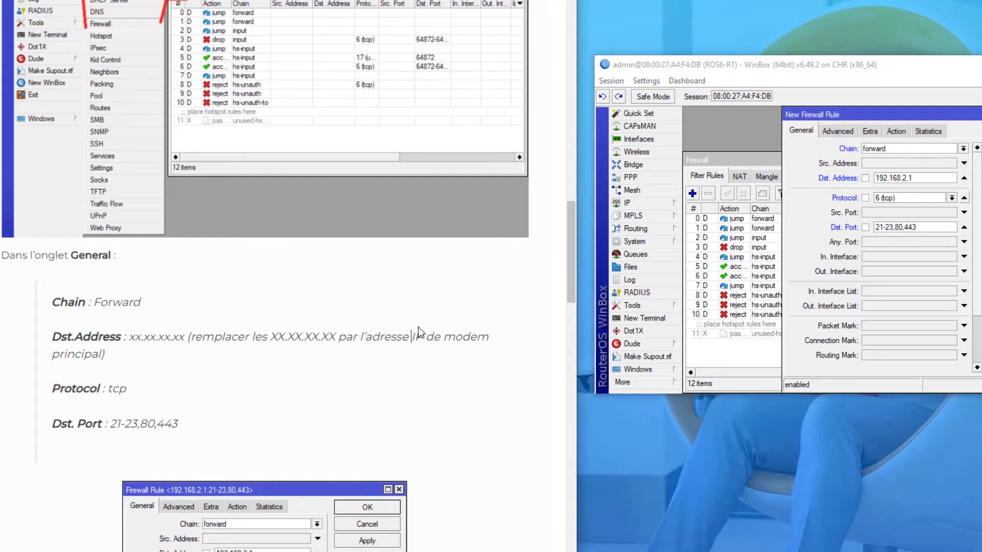
scroll(420, 330, down, 6)
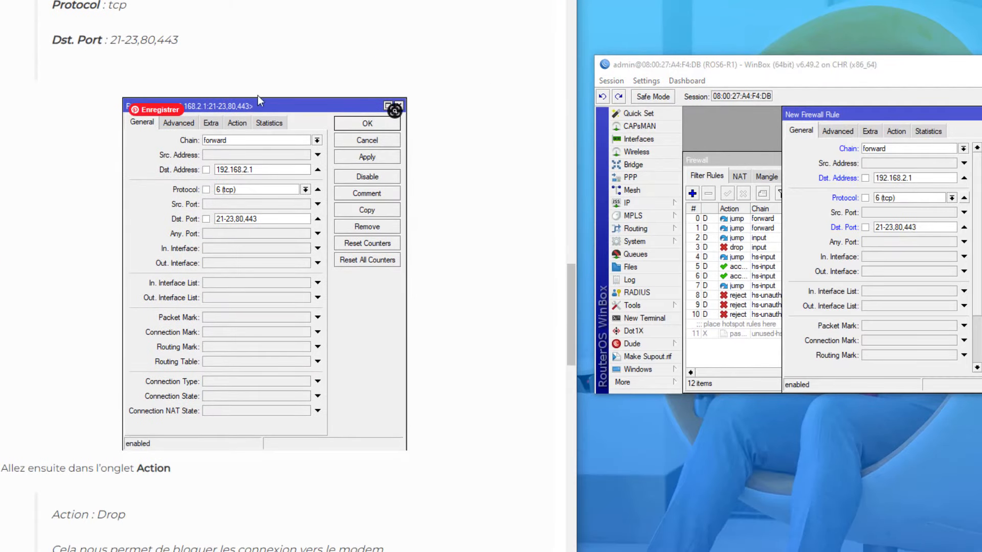
scroll(284, 222, down, 4)
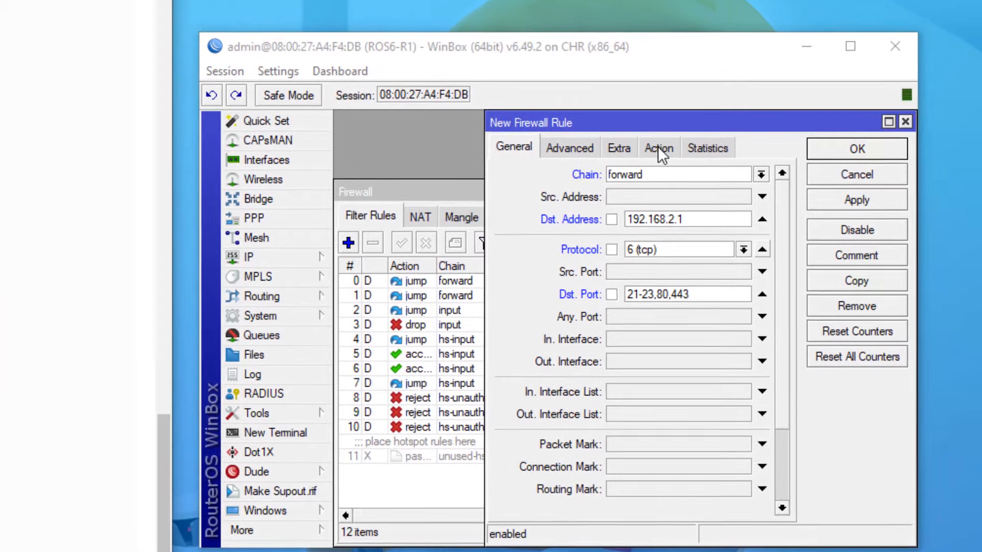
click(894, 130)
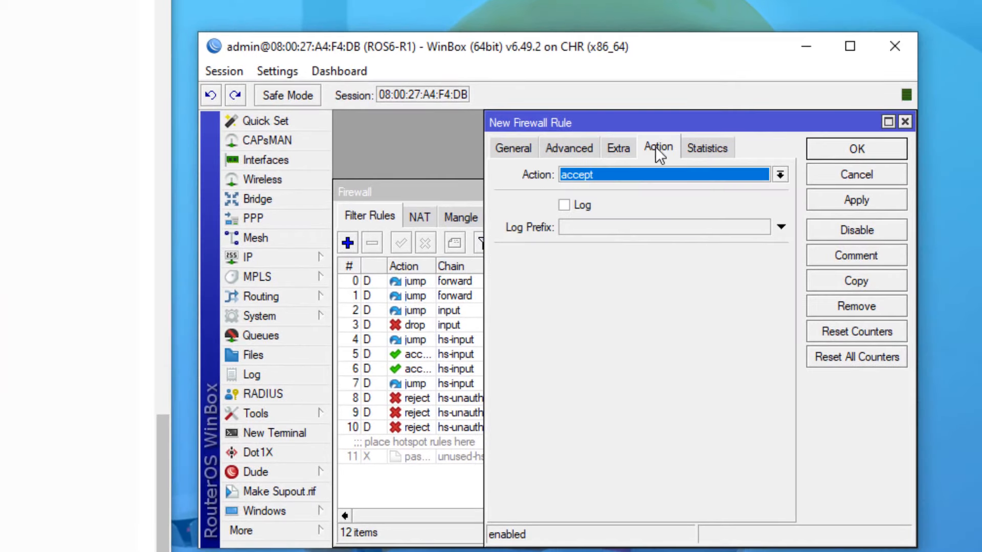
click(646, 179)
click(600, 228)
- Add the comment "Bloquer lacces au modem princupal" to the rule, then apply and save the rule
click(869, 258)
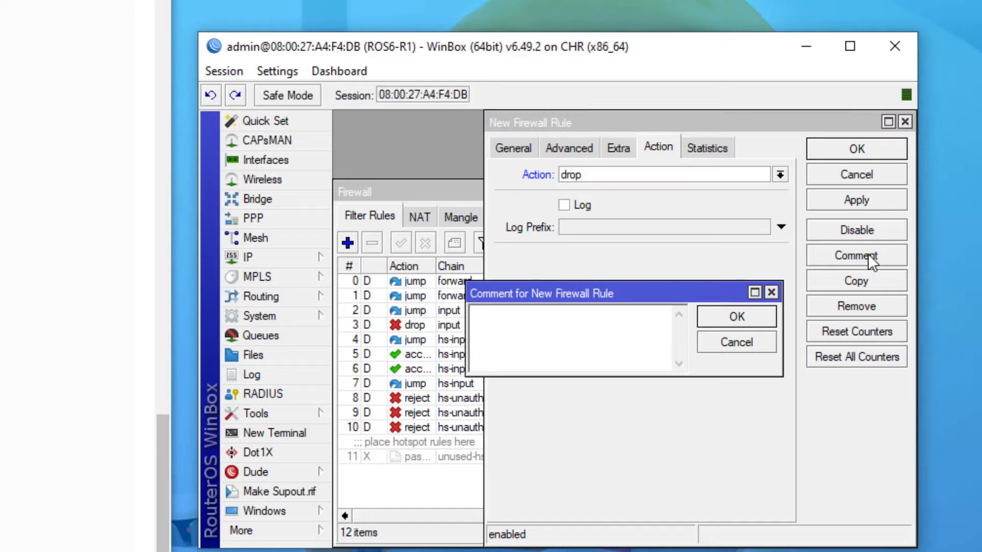
text(Bloquer lacces )
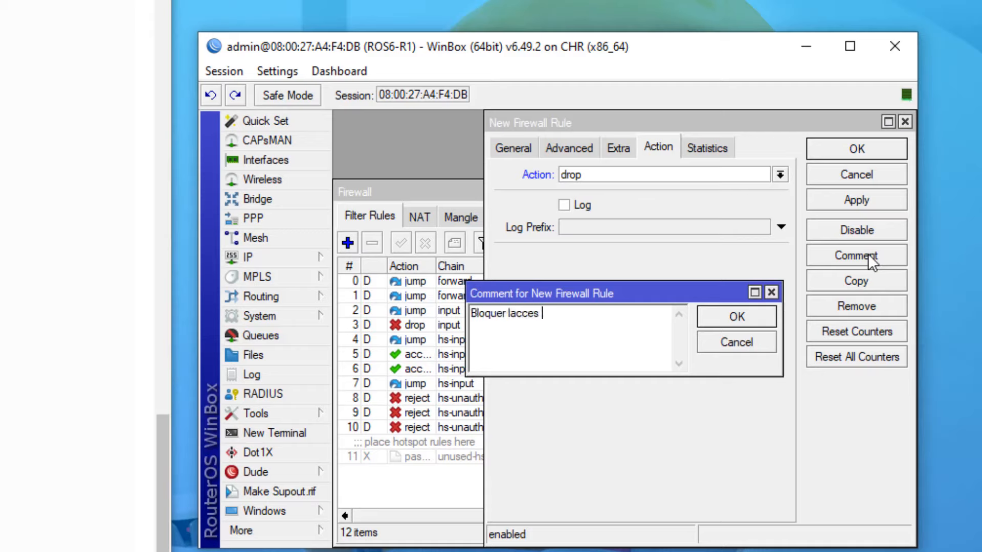
text(au modem pr)
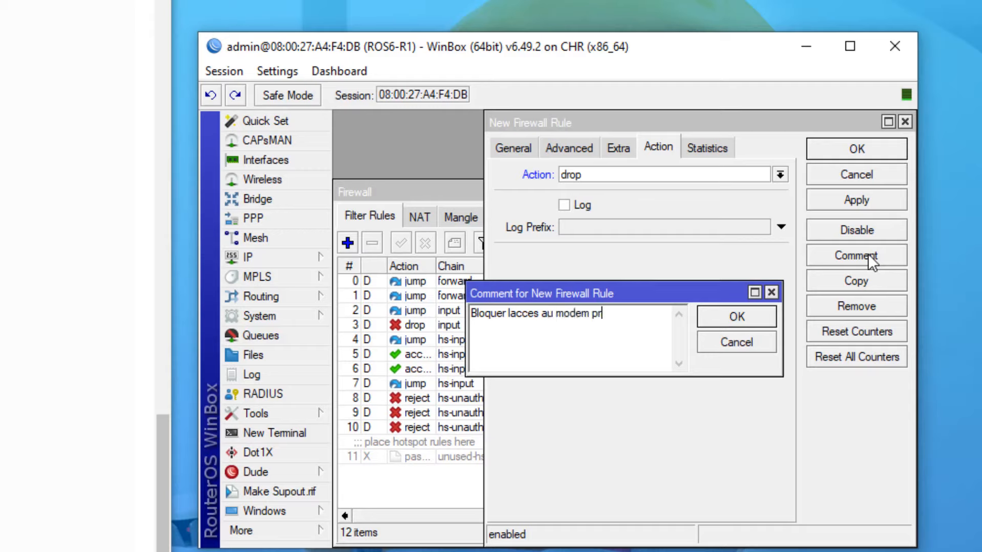
text(incupal)
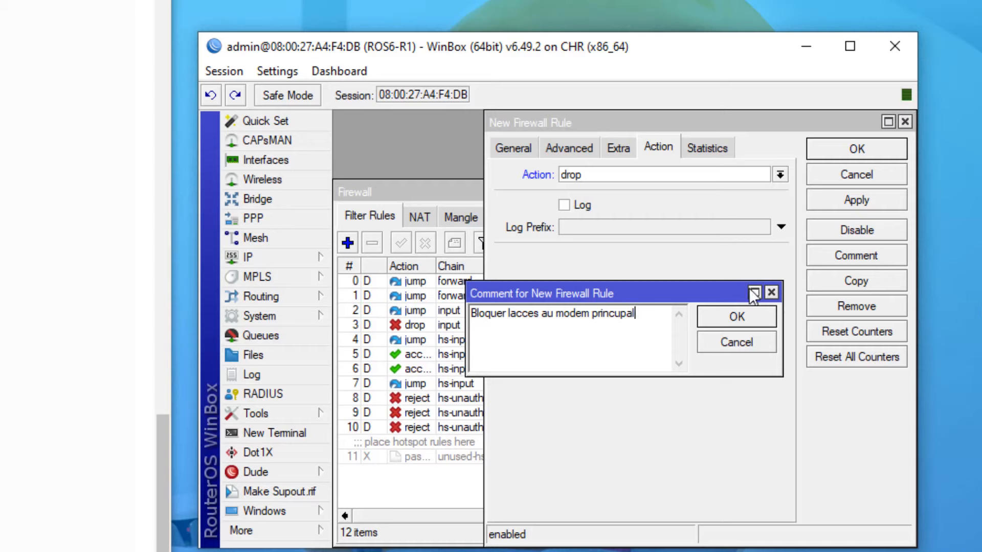
click(730, 321)
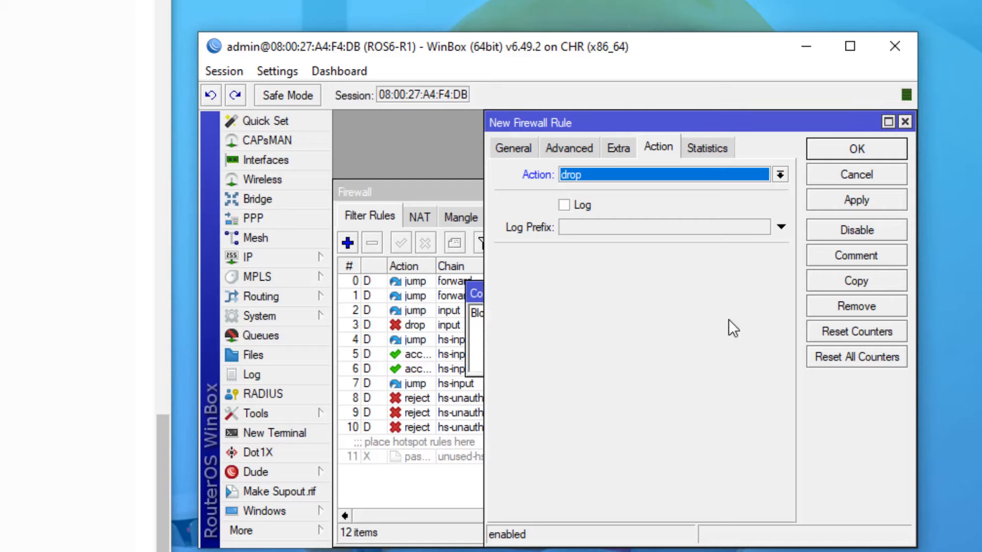
click(855, 202)
click(855, 151)
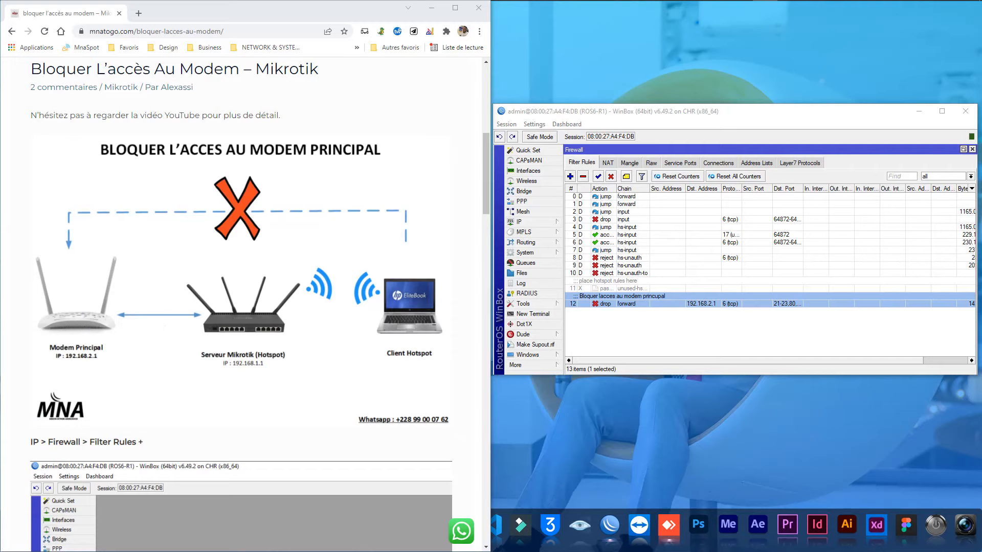
- Bring the firewall filter list into view and disable the drop rule for 192.168.2.1
drag(981, 38, 717, 53)
click(783, 55)
drag(432, 126, 463, 132)
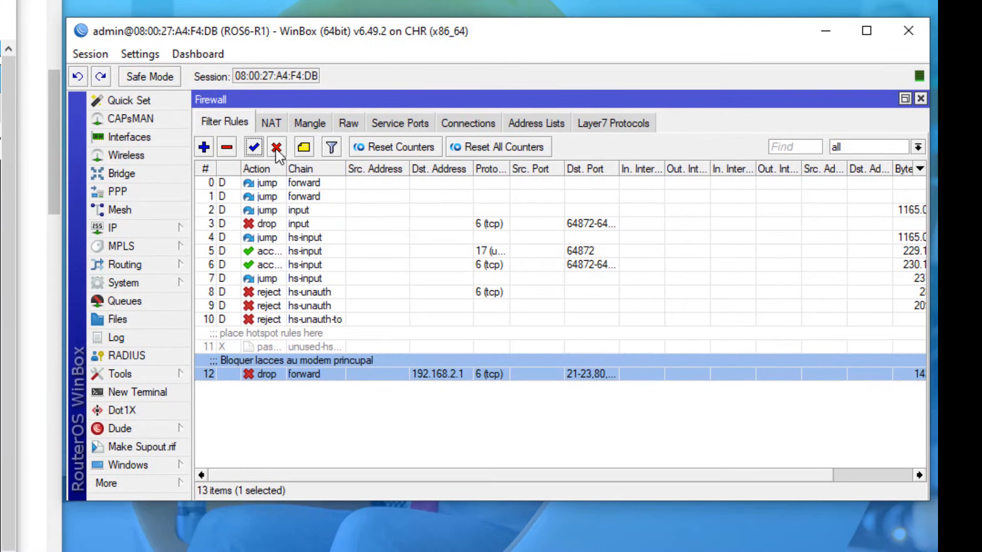
click(275, 148)
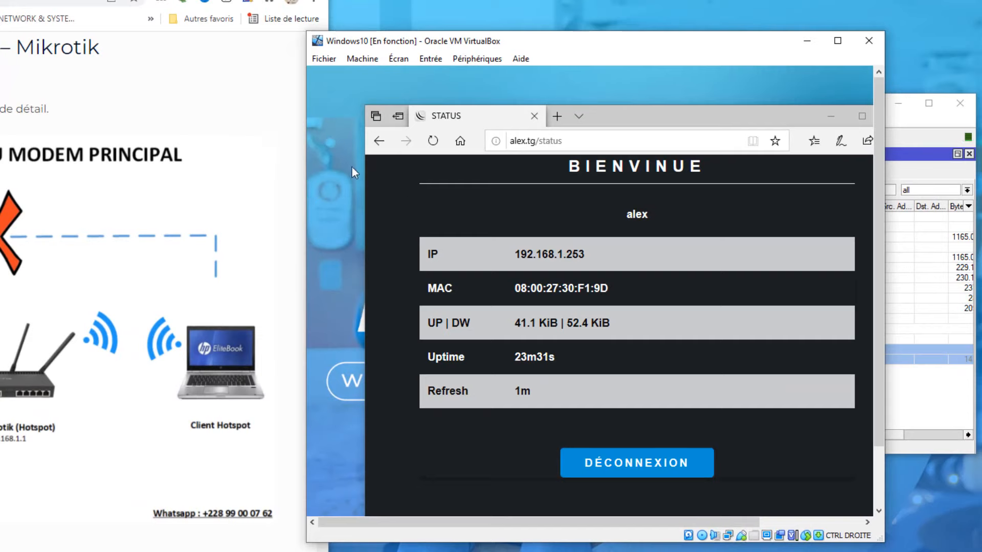
- Load 192.168.2.1 in a new browser tab of the Windows10 virtual machine to test access to the modem
click(556, 117)
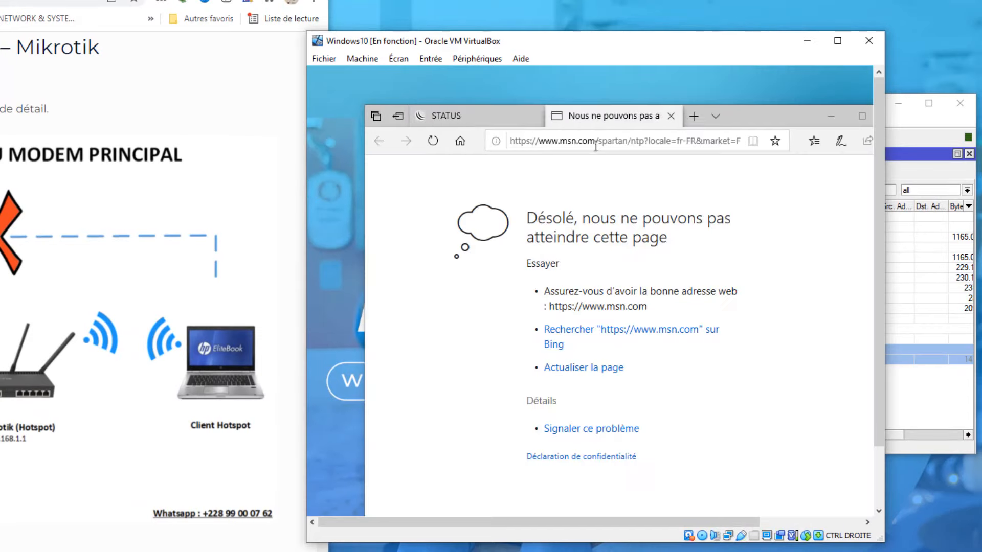
click(596, 147)
text(192.16)
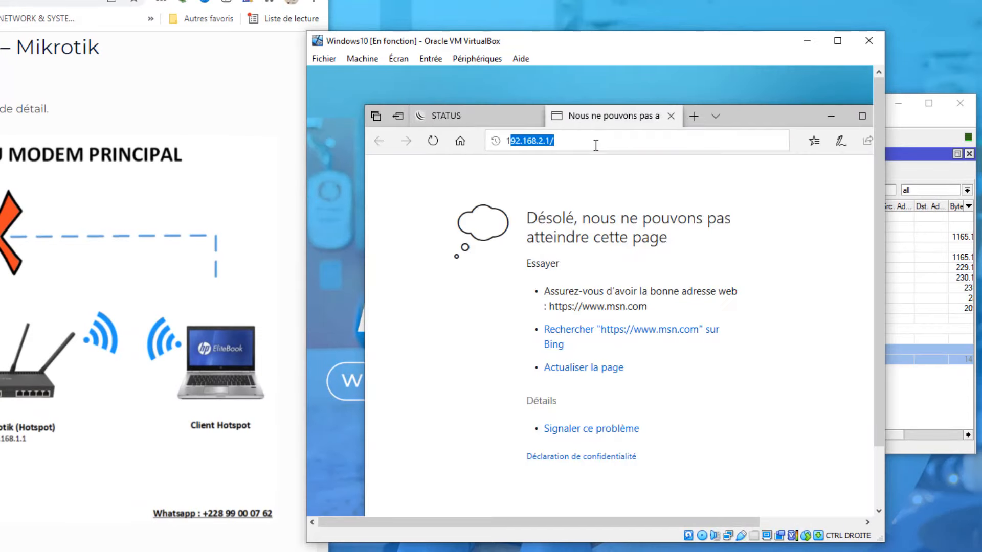
text(8.2.1)
key(Return)
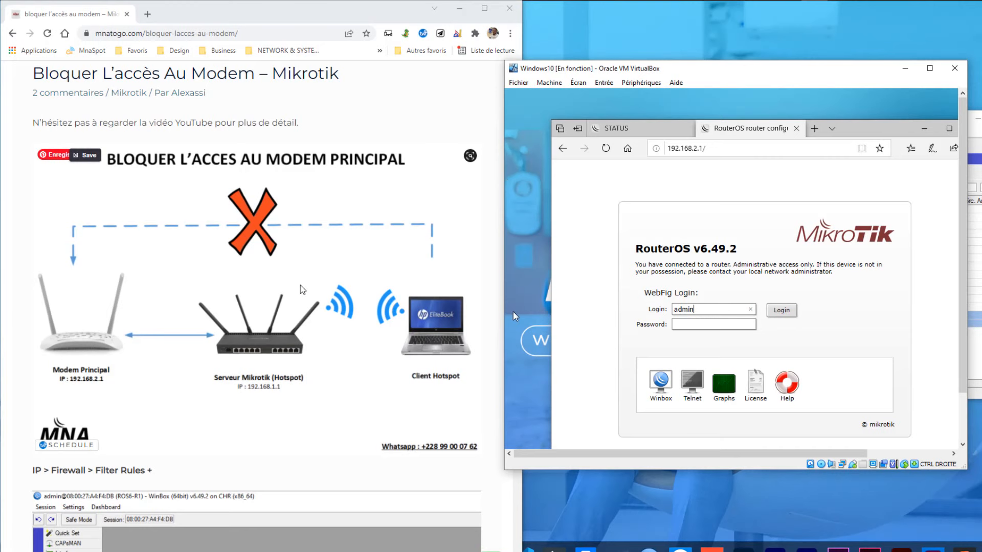
- Move the virtual machine aside, return to WinBox and enable the modem-blocking drop rule
drag(783, 71, 383, 58)
click(639, 123)
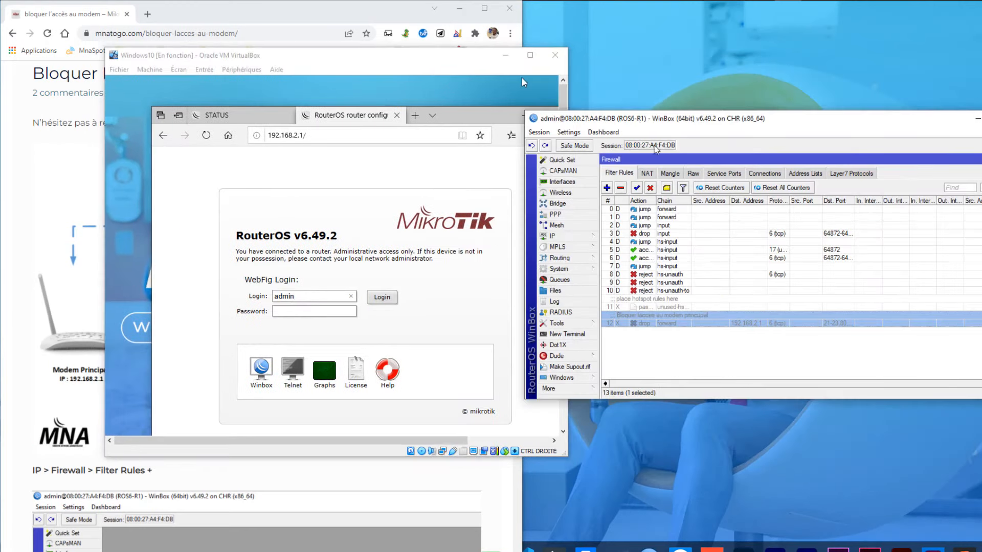
click(636, 188)
- In the Windows10 virtual machine, close the RouterOS login tab and load 192.168.2.1 in a new tab to retest modem access
drag(431, 62, 709, 67)
click(675, 121)
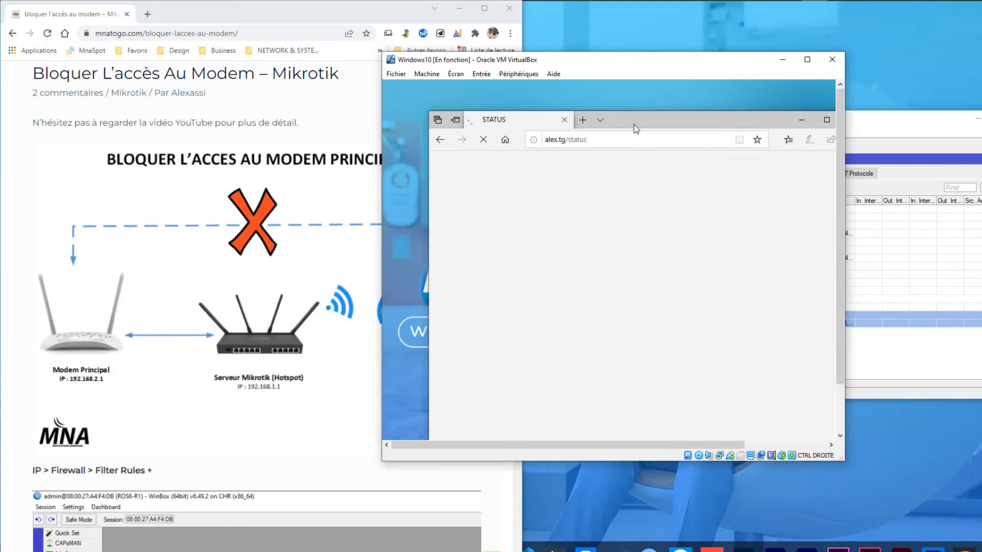
click(585, 125)
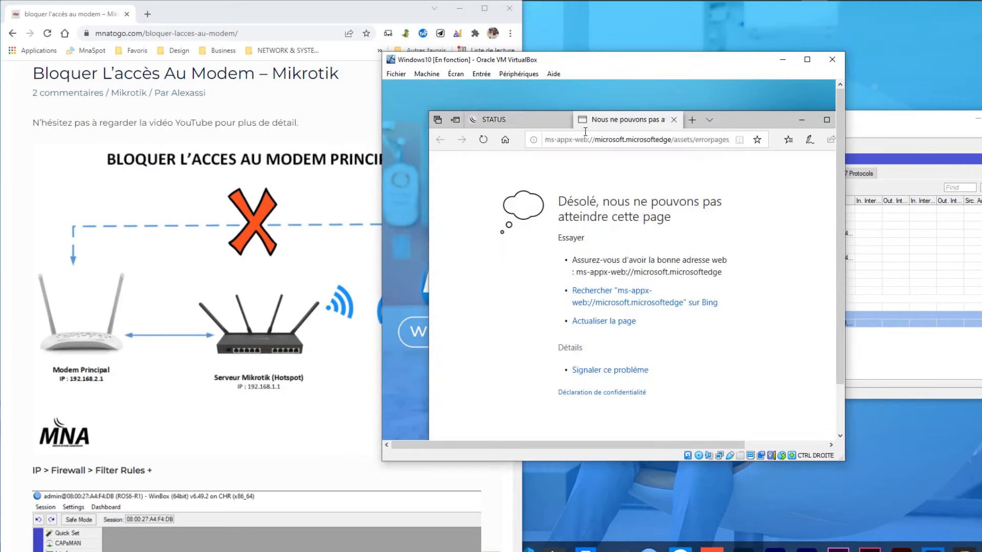
click(586, 134)
text(192)
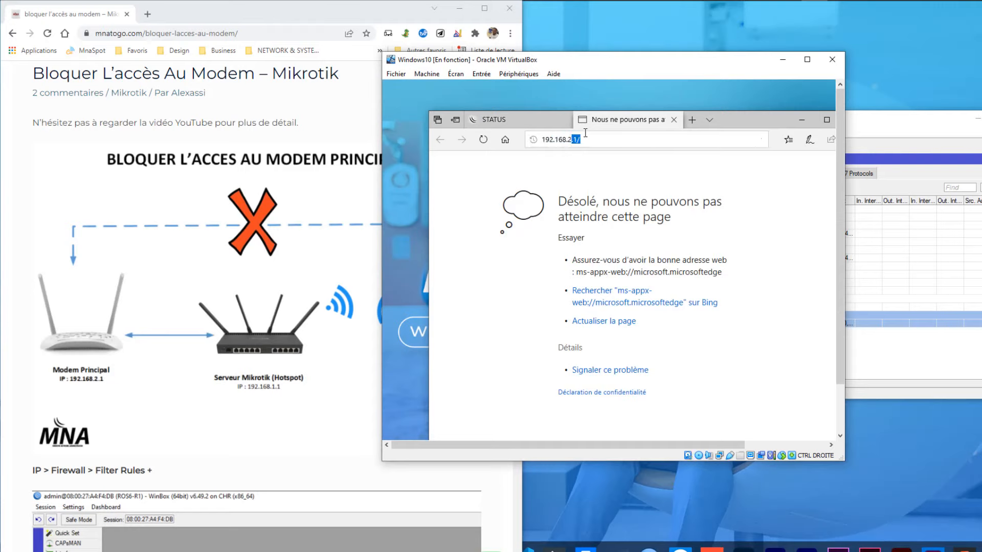
text(.168.2.1)
key(Return)
- Move the virtual machine window beside the WinBox firewall list and bring WinBox to the front
drag(655, 76, 420, 64)
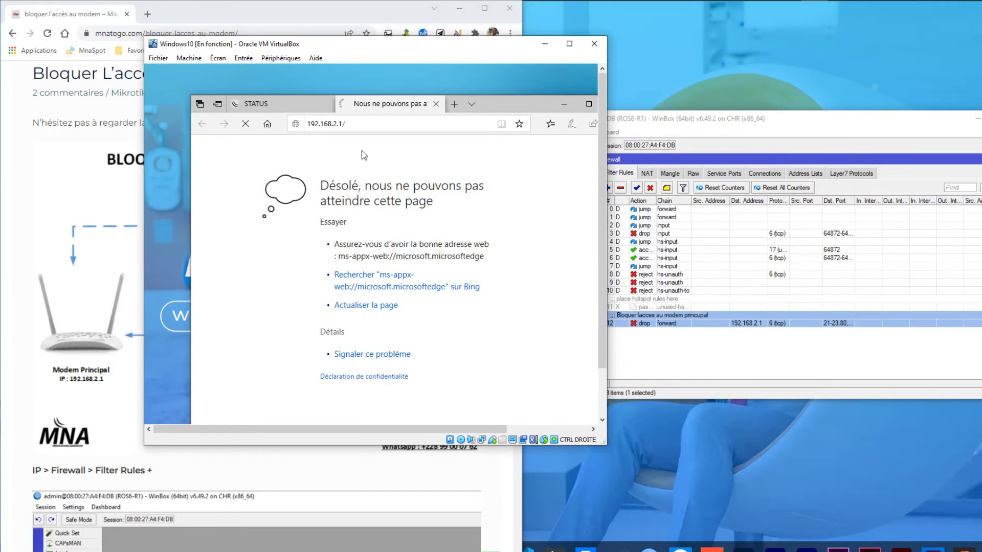
drag(316, 47, 307, 48)
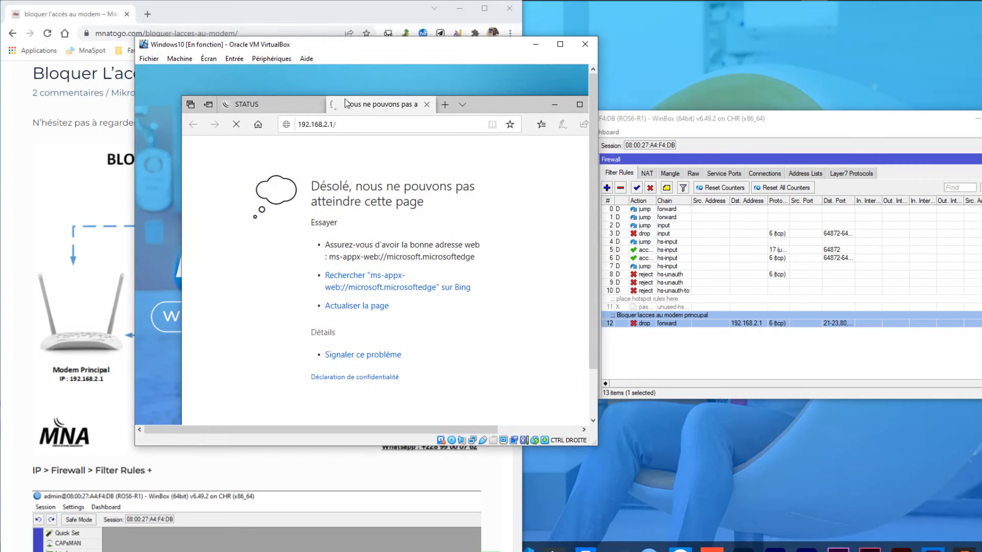
click(648, 149)
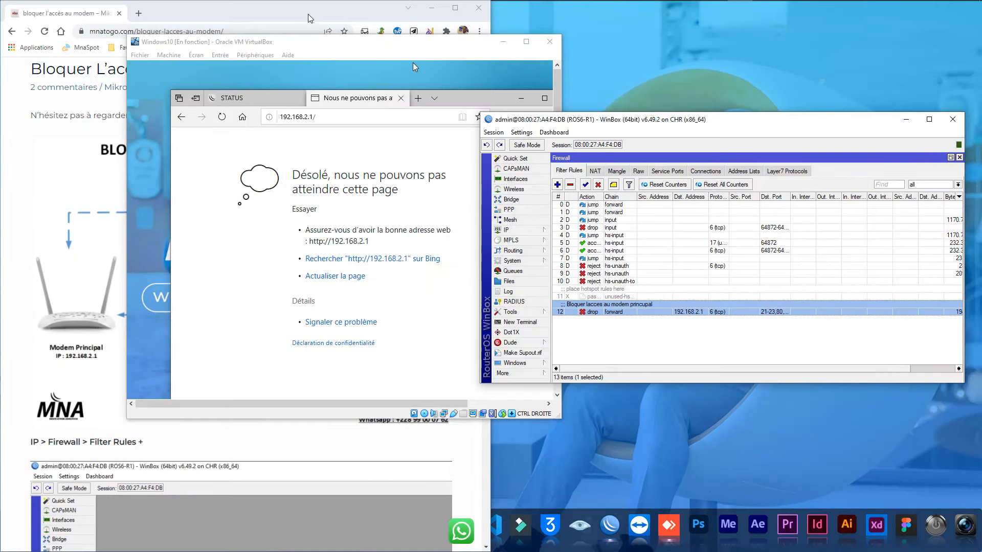
- Switch to the Chrome article on blocking modem access and copy its /ip firewall filter script
click(309, 18)
scroll(330, 203, down, 15)
scroll(344, 230, down, 5)
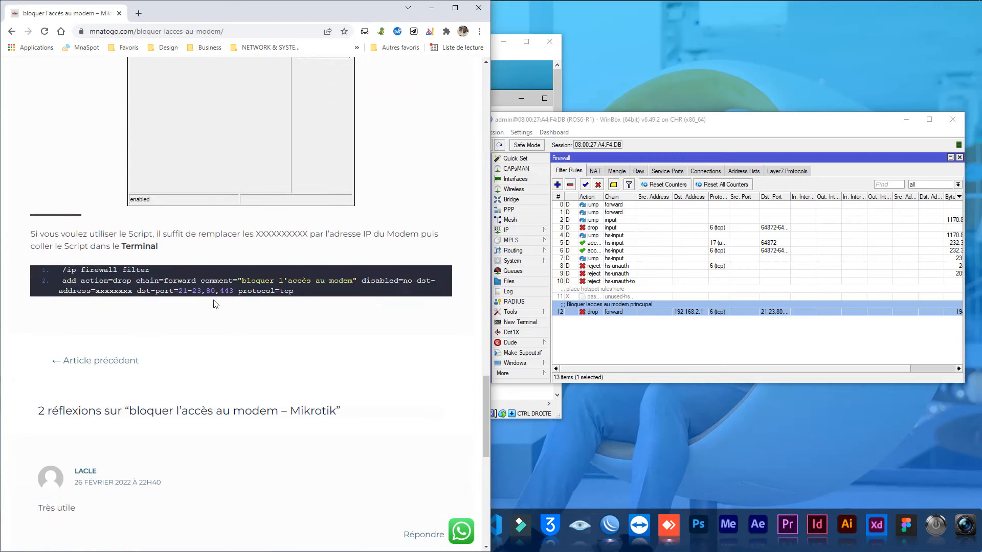
double_click(114, 290)
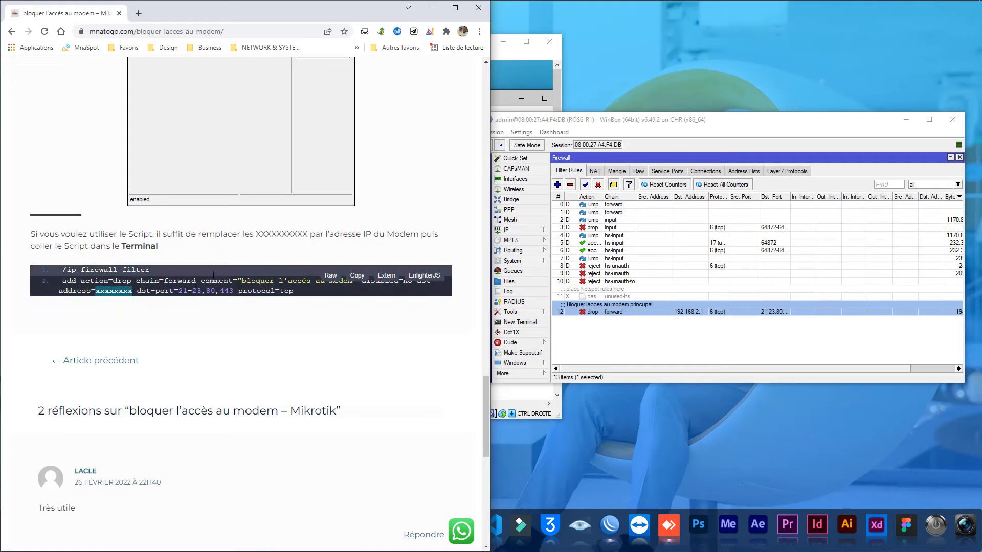
click(357, 276)
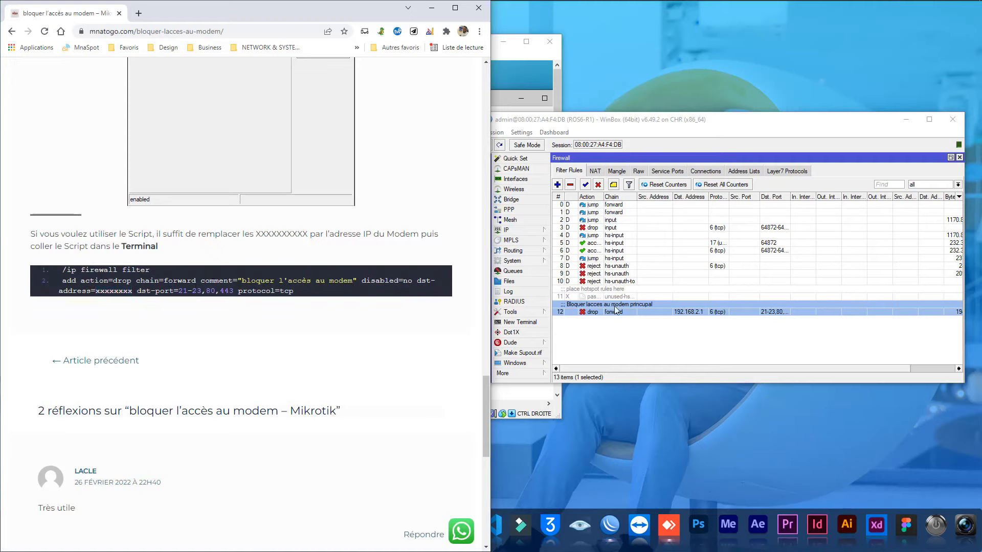
- Open a new terminal in WinBox and paste the copied firewall filter script into it
click(605, 344)
click(520, 322)
right_click(659, 332)
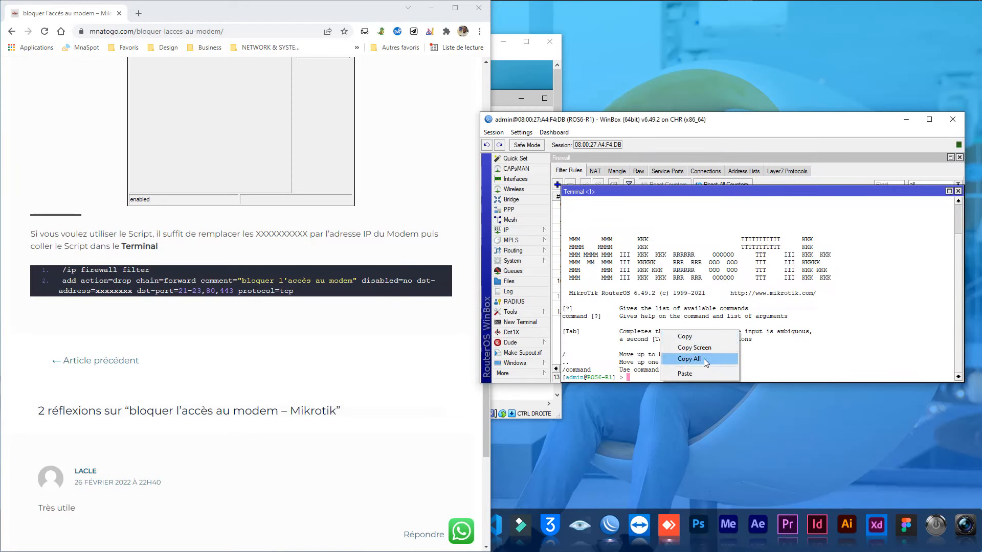
click(700, 374)
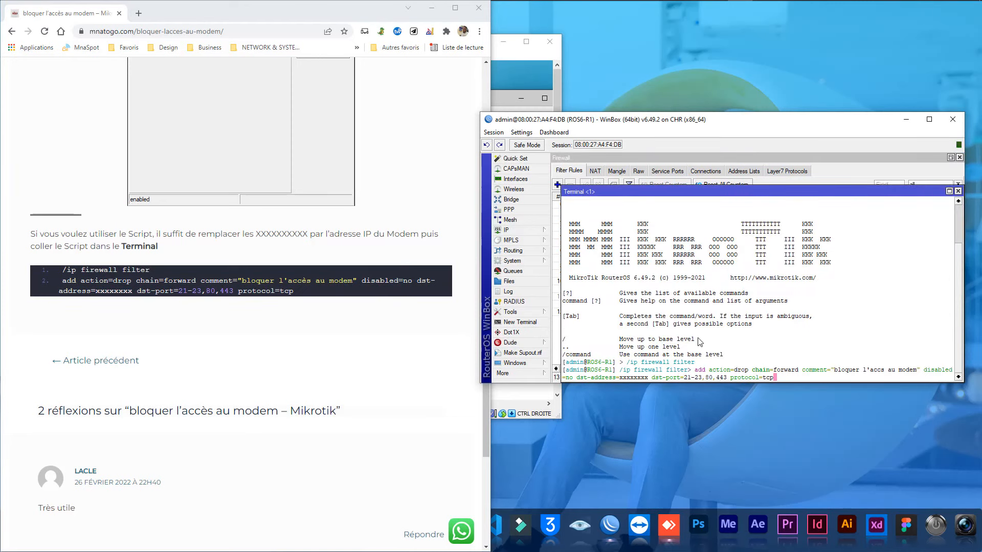
- Return to the firewall filter list and minimise all windows to show the desktop
click(566, 174)
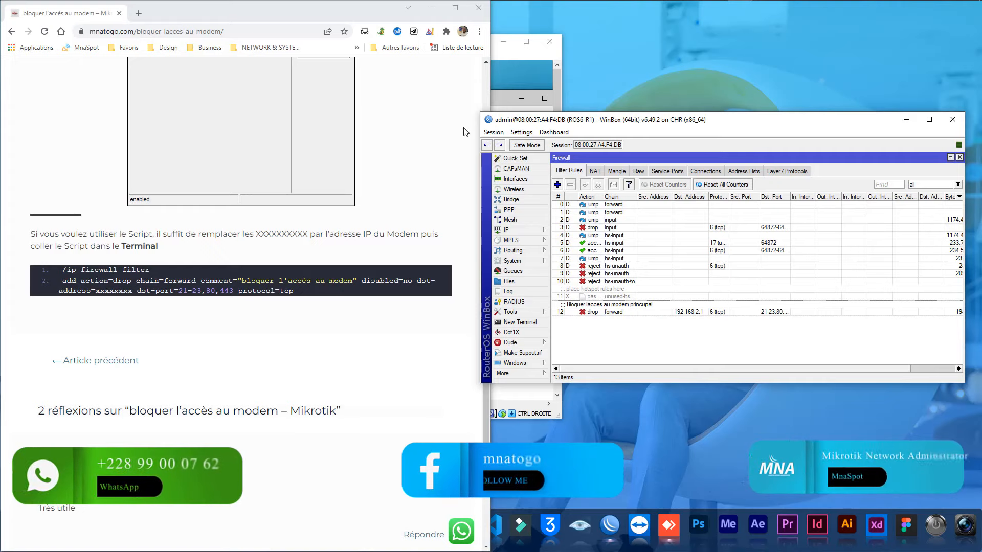
key(super+d)
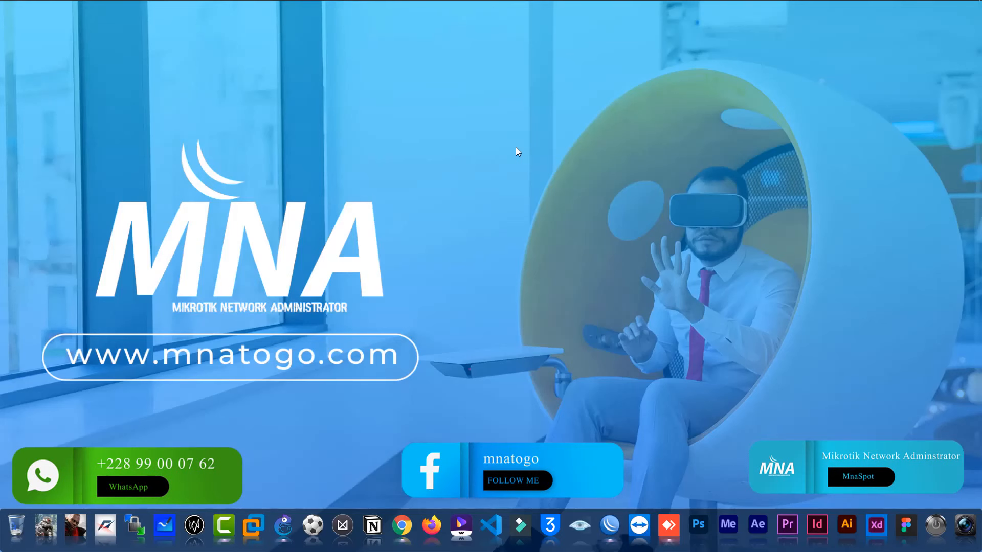
mouse_move(602, 2)
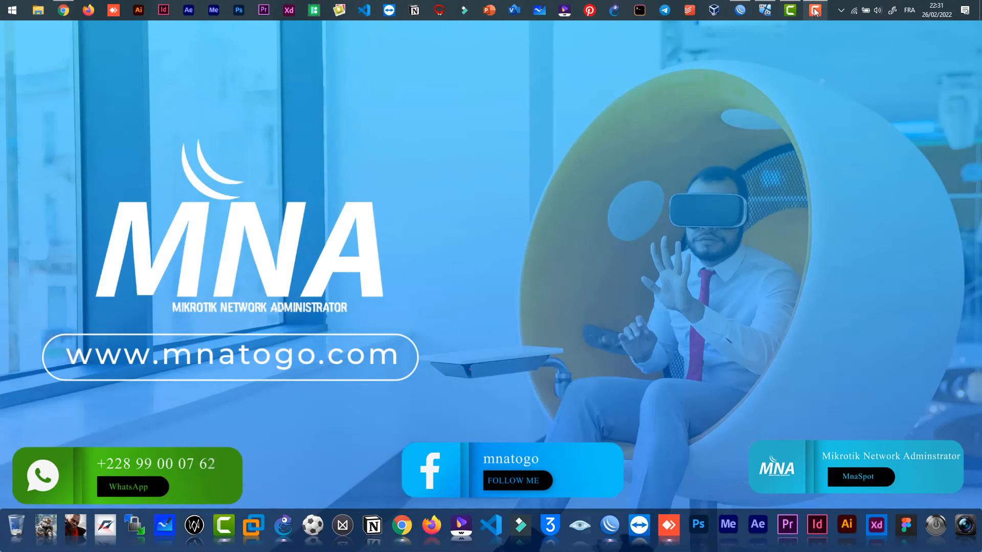